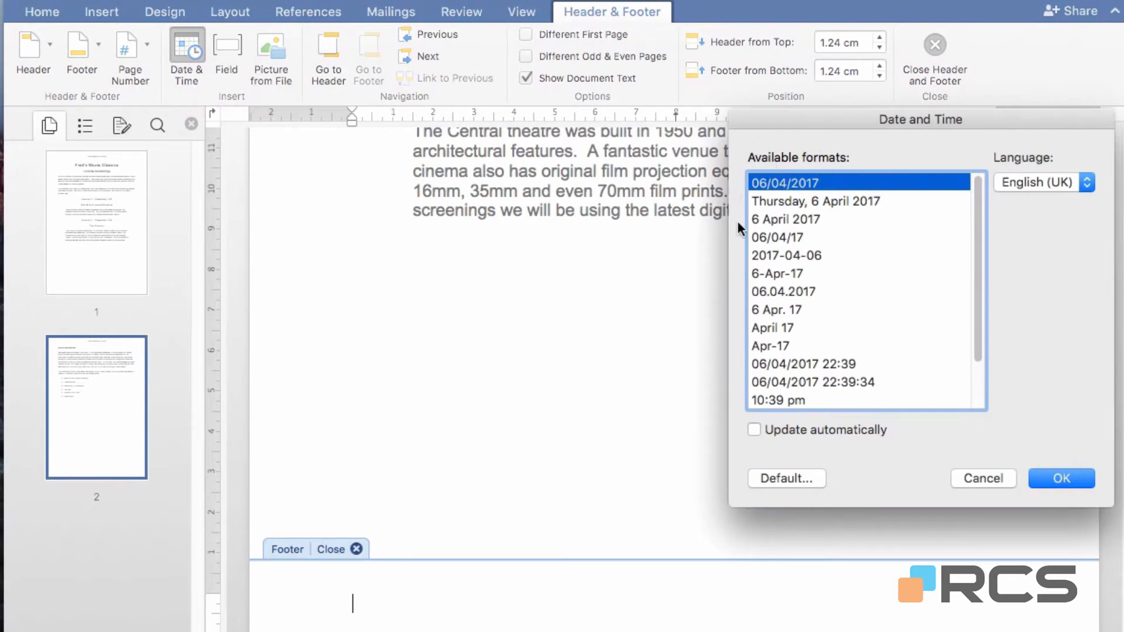
- Insert the date in the "6 April 2017" format in the footer and add the centred text "Movie Screenings"
left_click(778, 220)
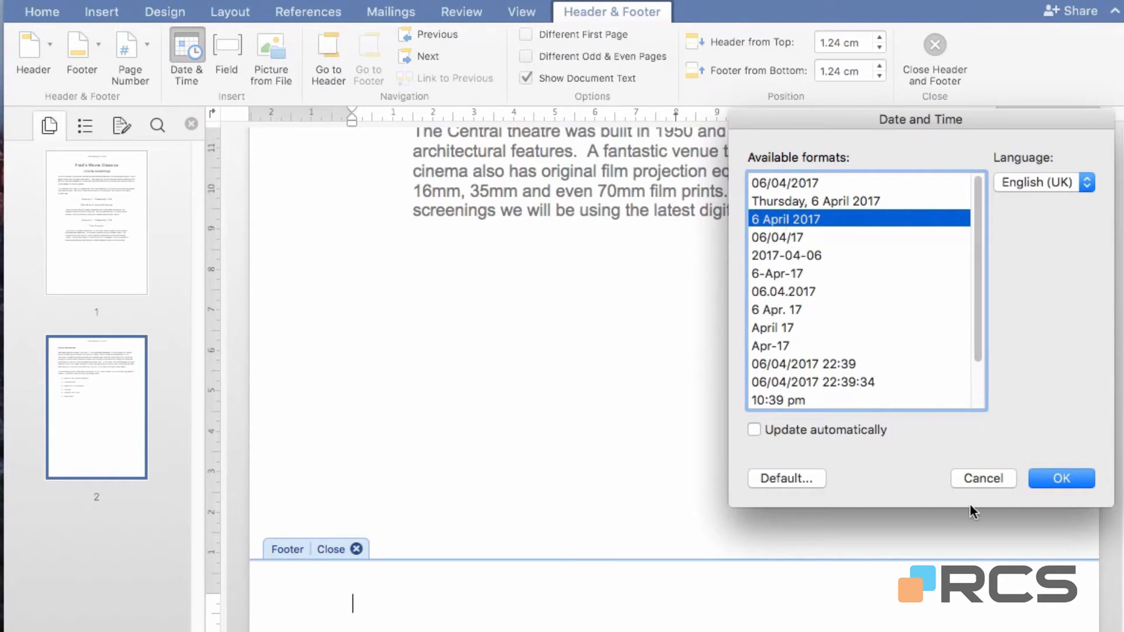
left_click(1052, 483)
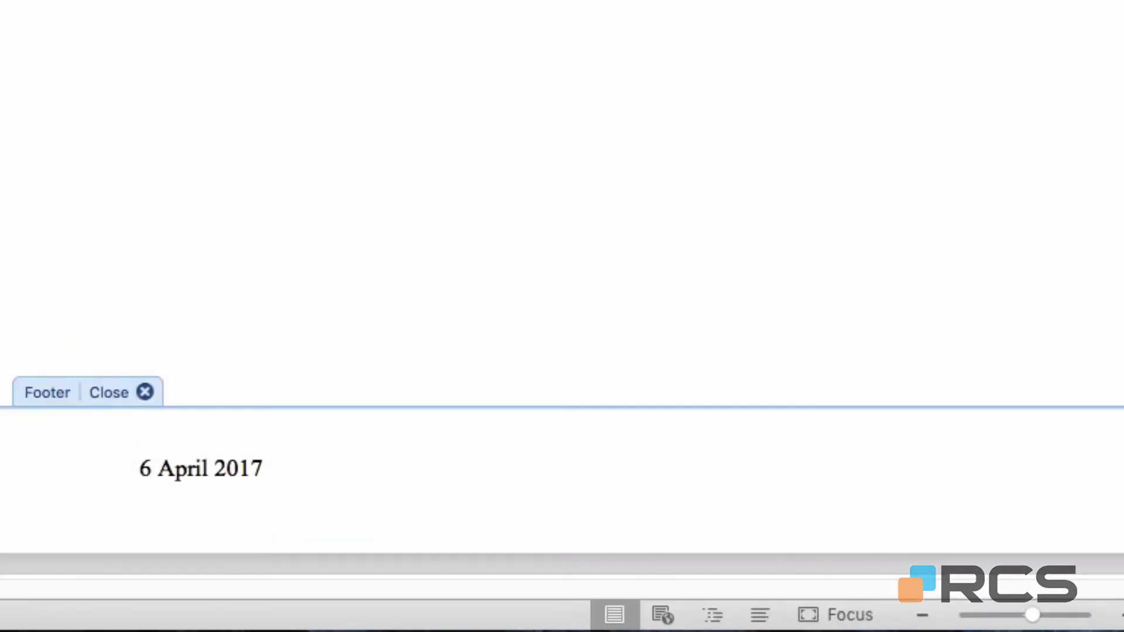
key("Tab")
type("Movie Scre")
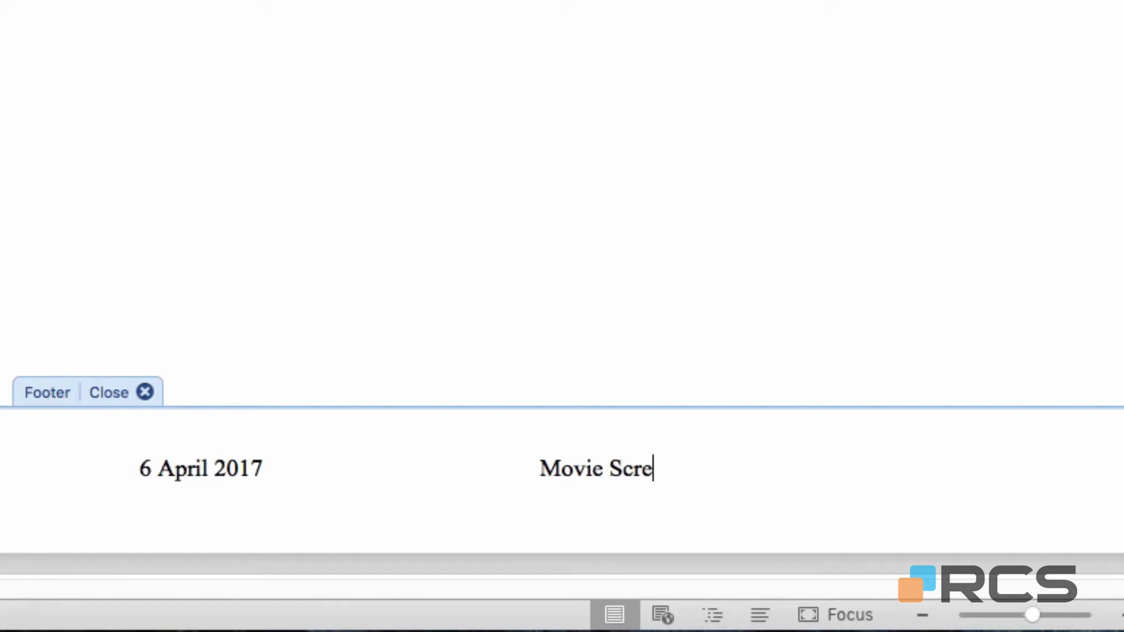
type("enings")
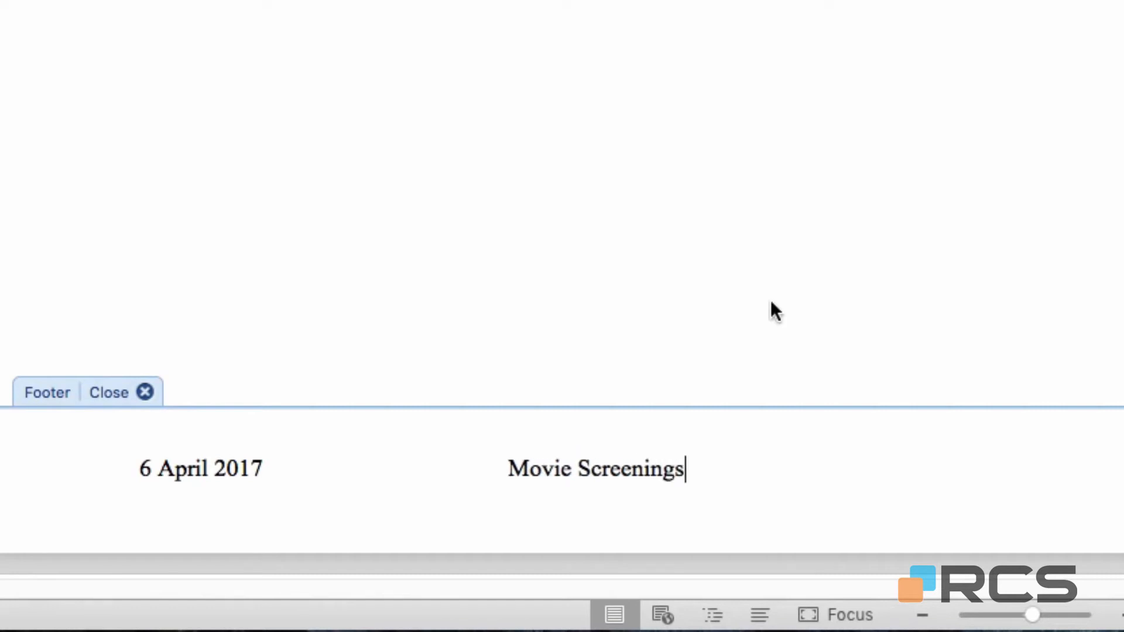
- Add a right-aligned page number to the footer, with the number shown on the first page
key("Tab")
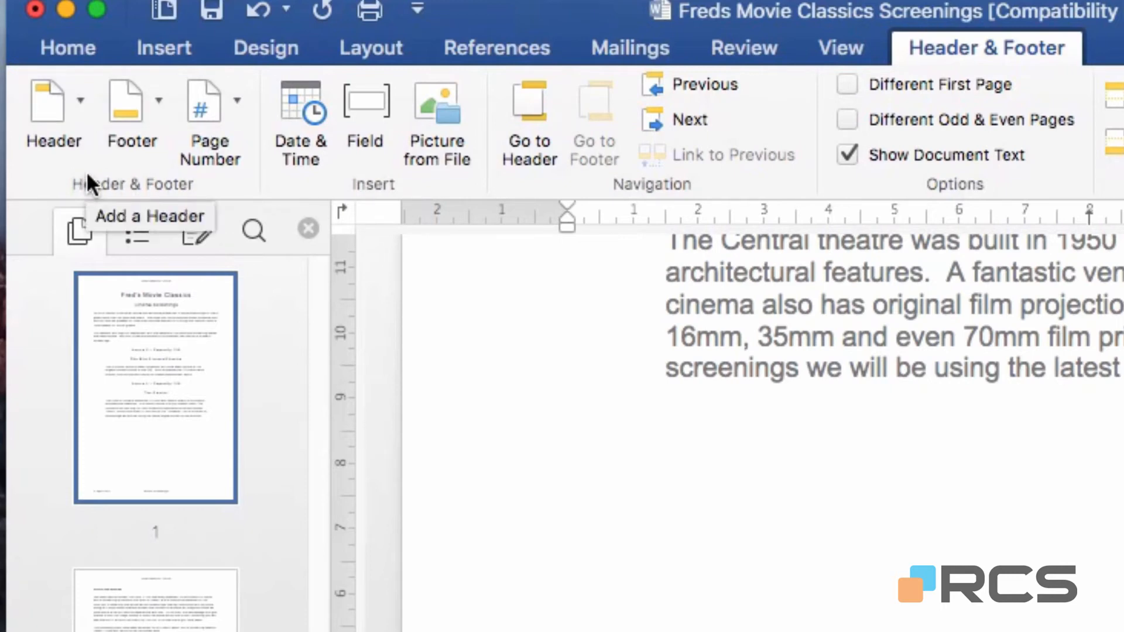
left_click(241, 115)
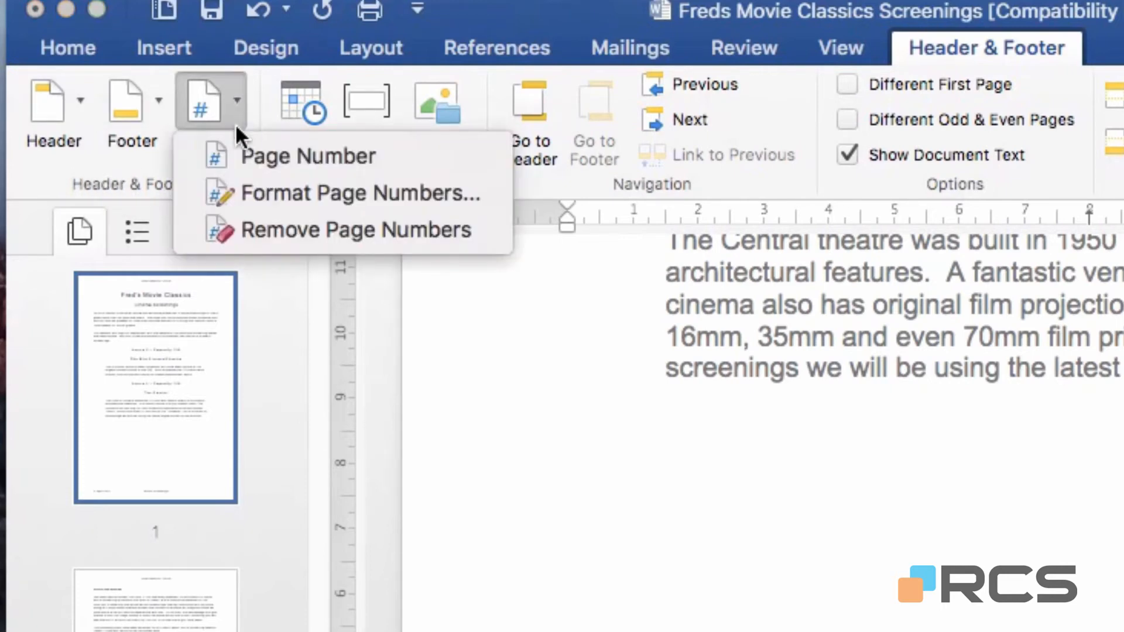
left_click(375, 155)
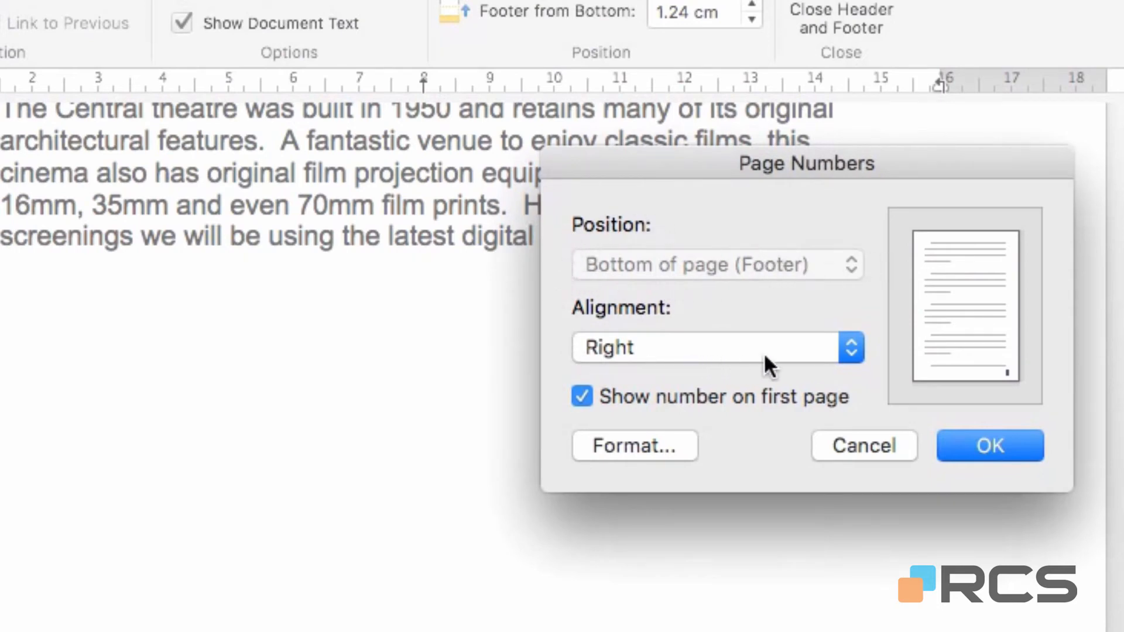
left_click(854, 347)
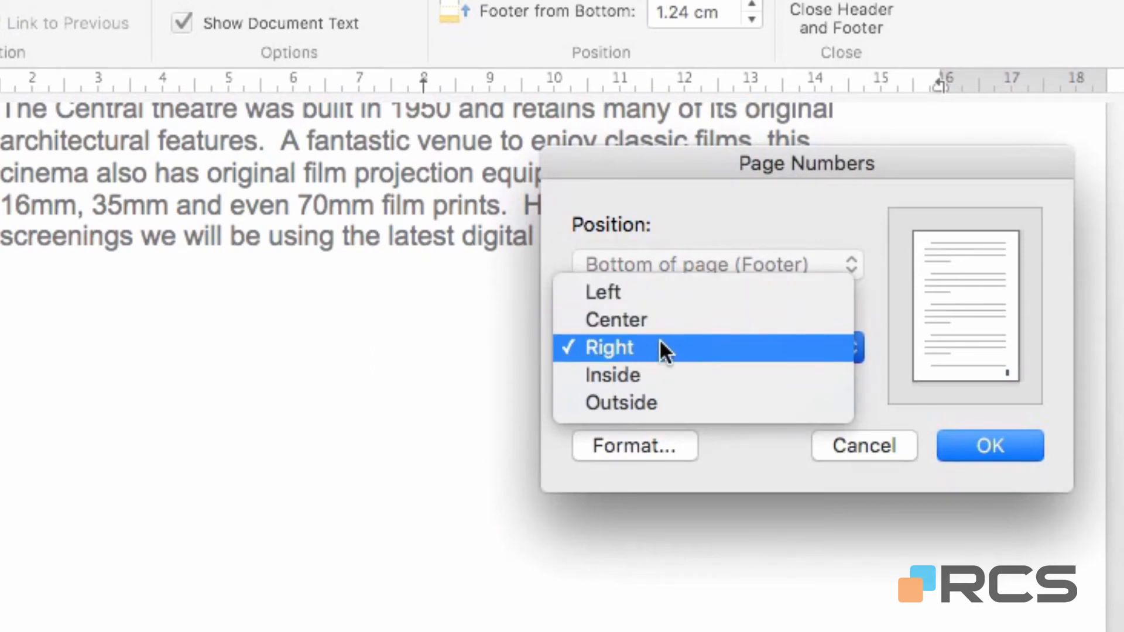
left_click(631, 346)
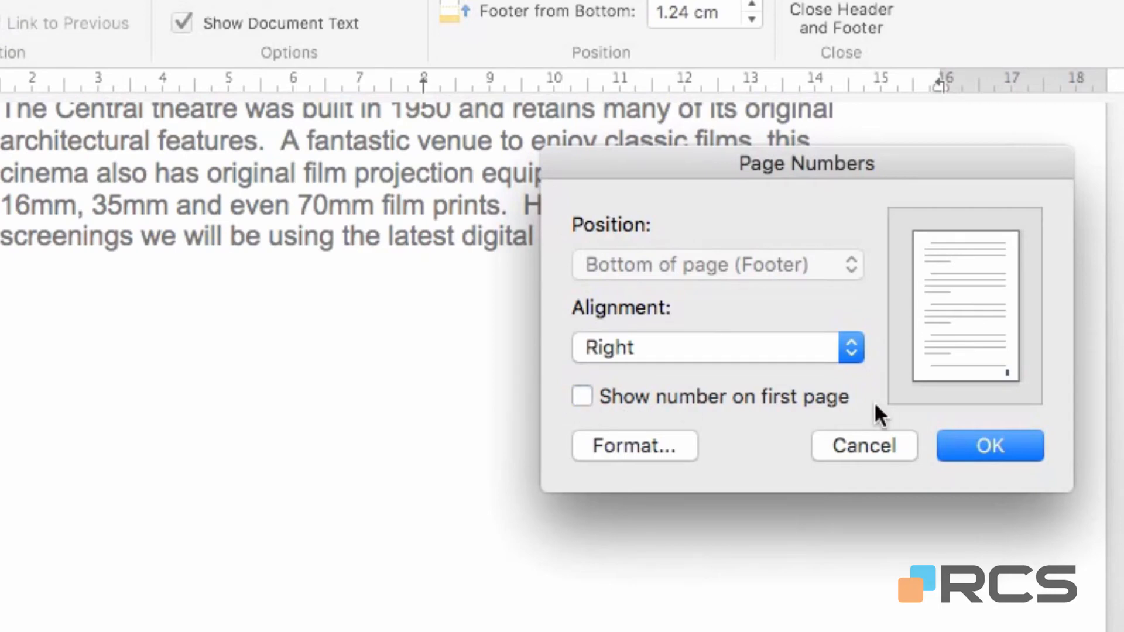
left_click(581, 395)
left_click(996, 452)
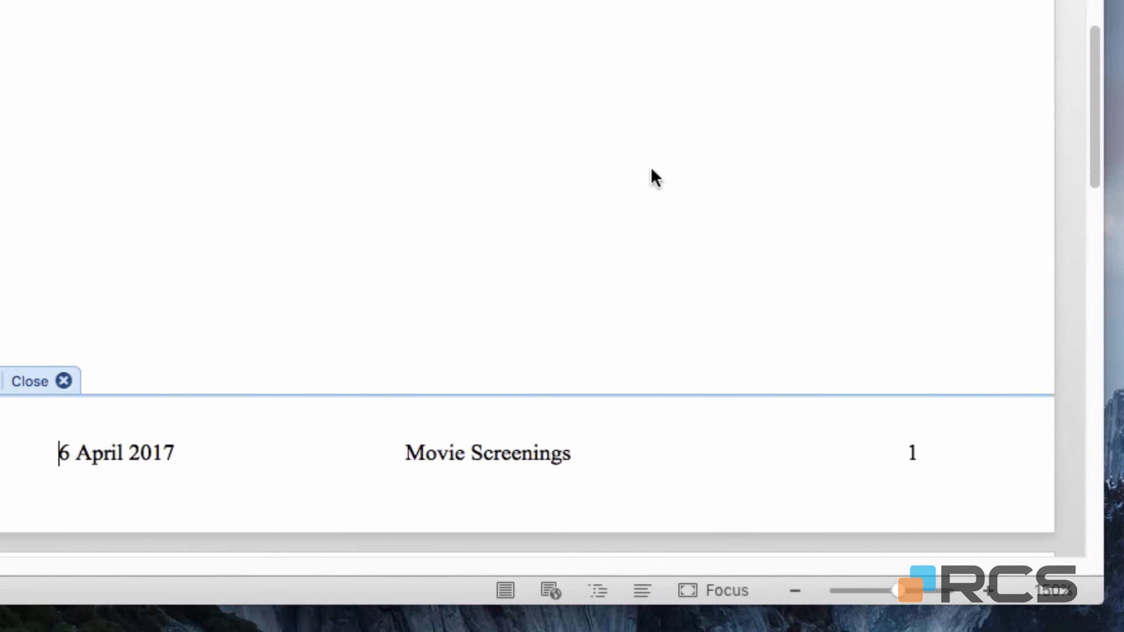
- Close the footer and check the header and footer on both pages
left_click(63, 382)
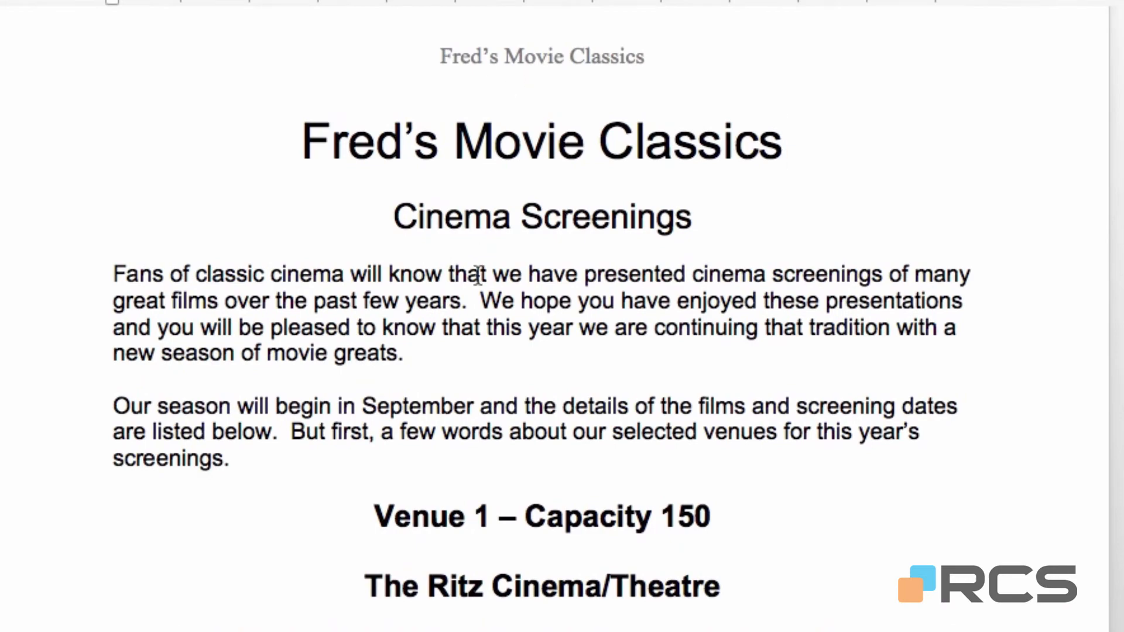
scroll(478, 275, "down", 10)
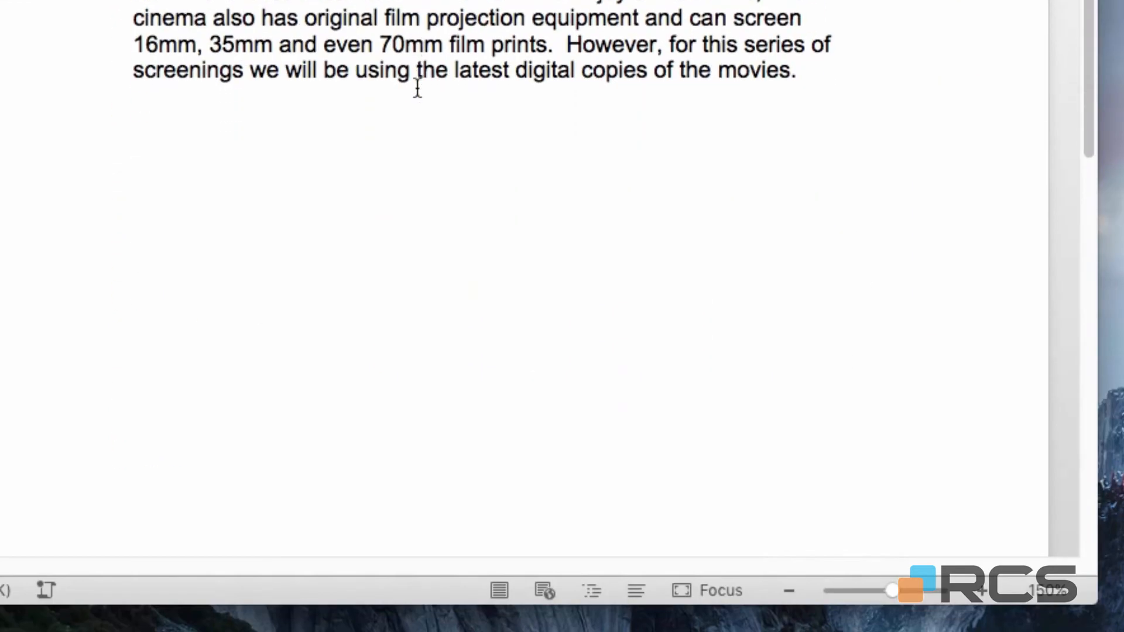
scroll(418, 88, "down", 2)
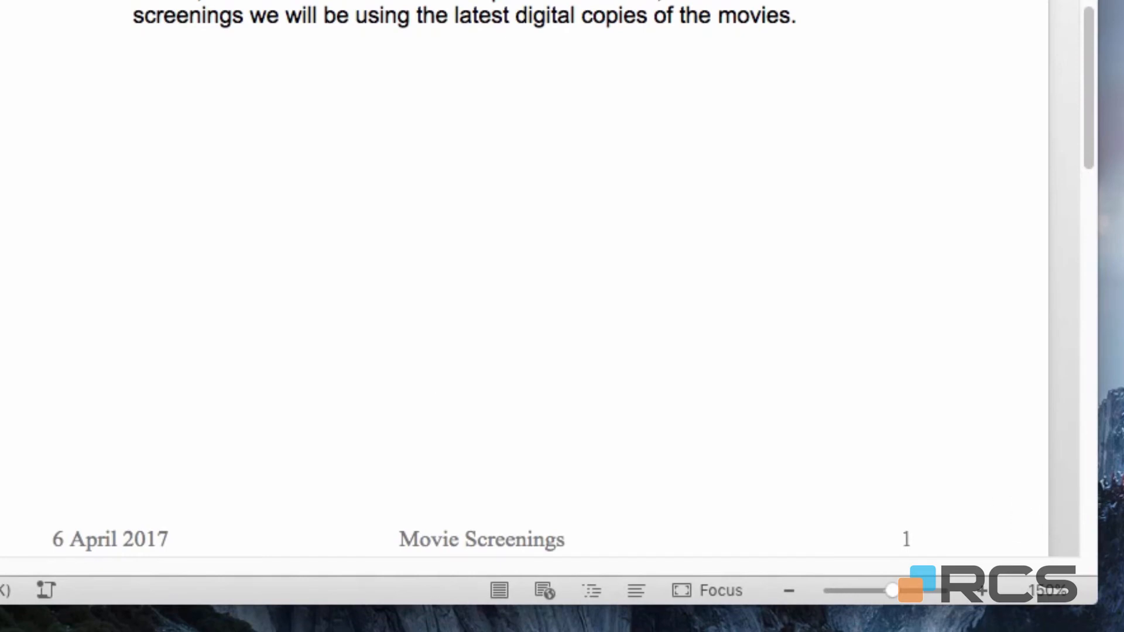
scroll(396, 244, "down", 15)
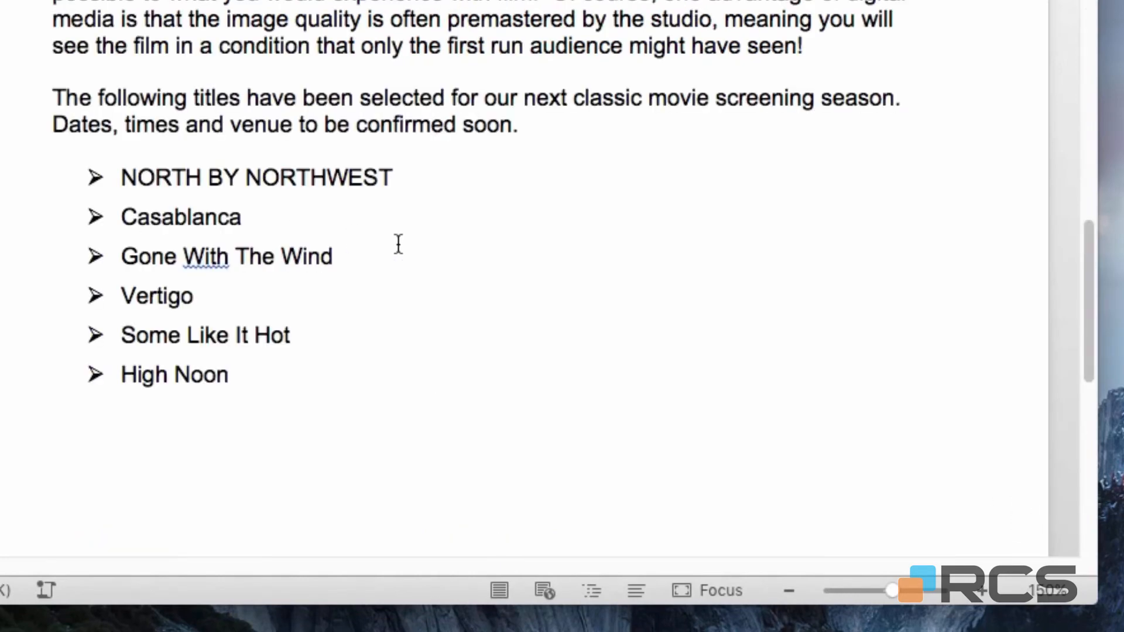
scroll(447, 265, "down", 4)
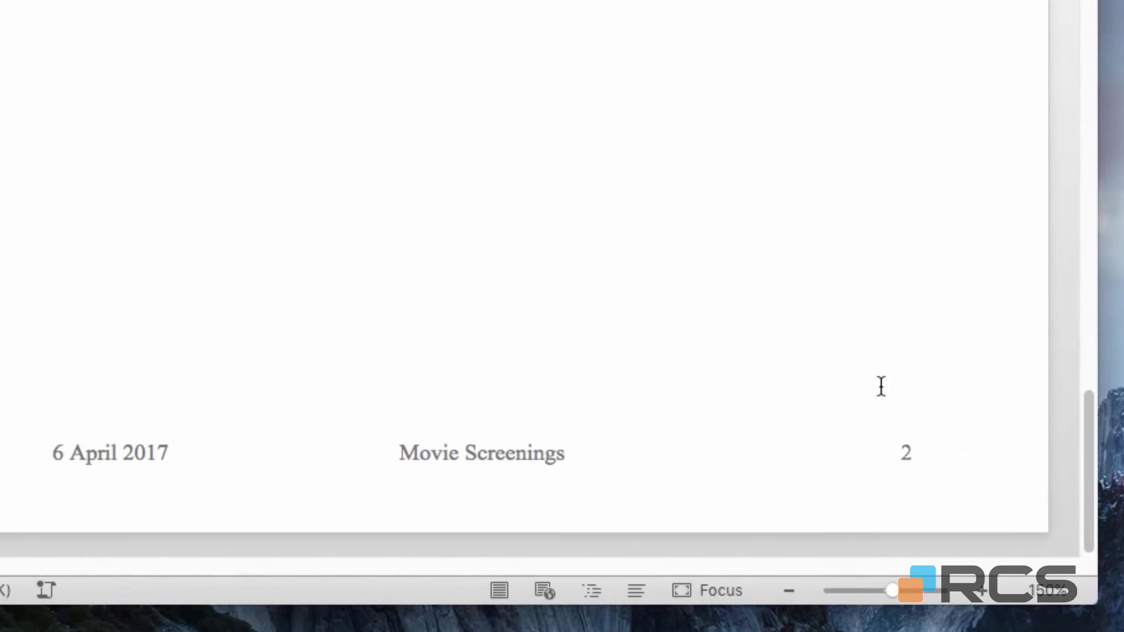
- Reopen page 2's footer for editing, enable a different first page, and review the headers and footers of both pages
double_click(555, 451)
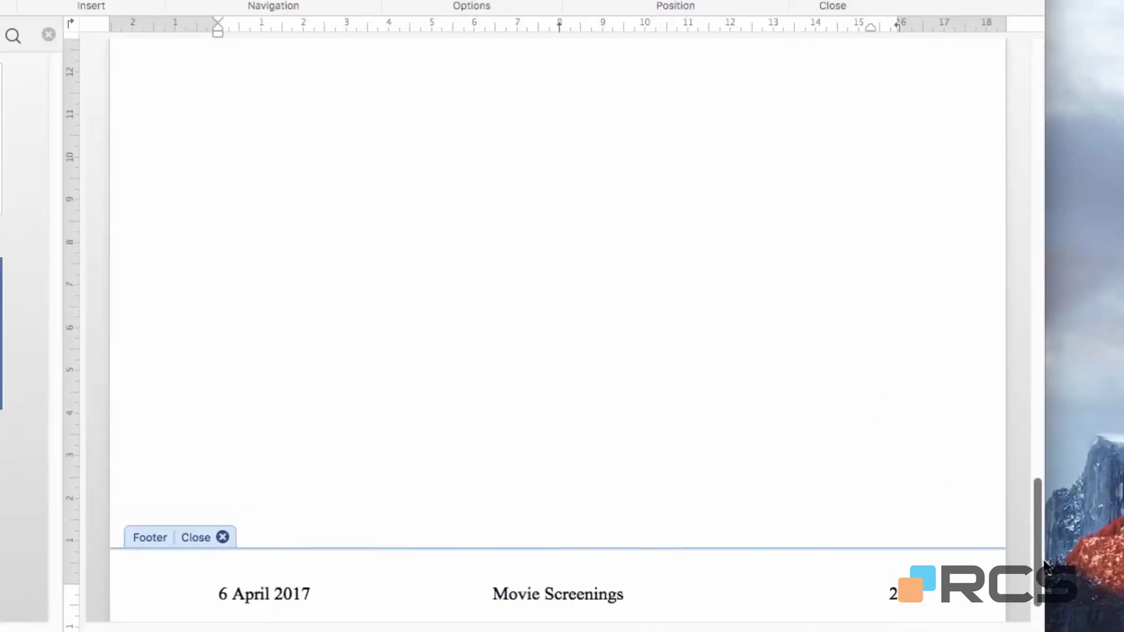
left_click_drag(1046, 565, 1017, 369)
scroll(1017, 366, "up", 2)
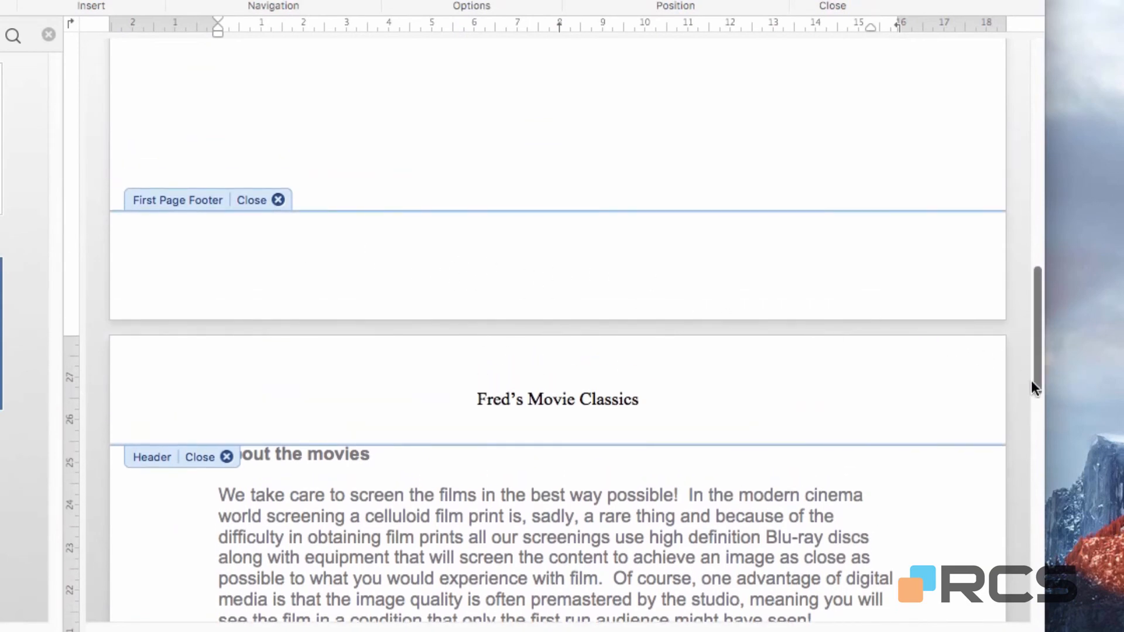
left_click_drag(1036, 379, 978, 138)
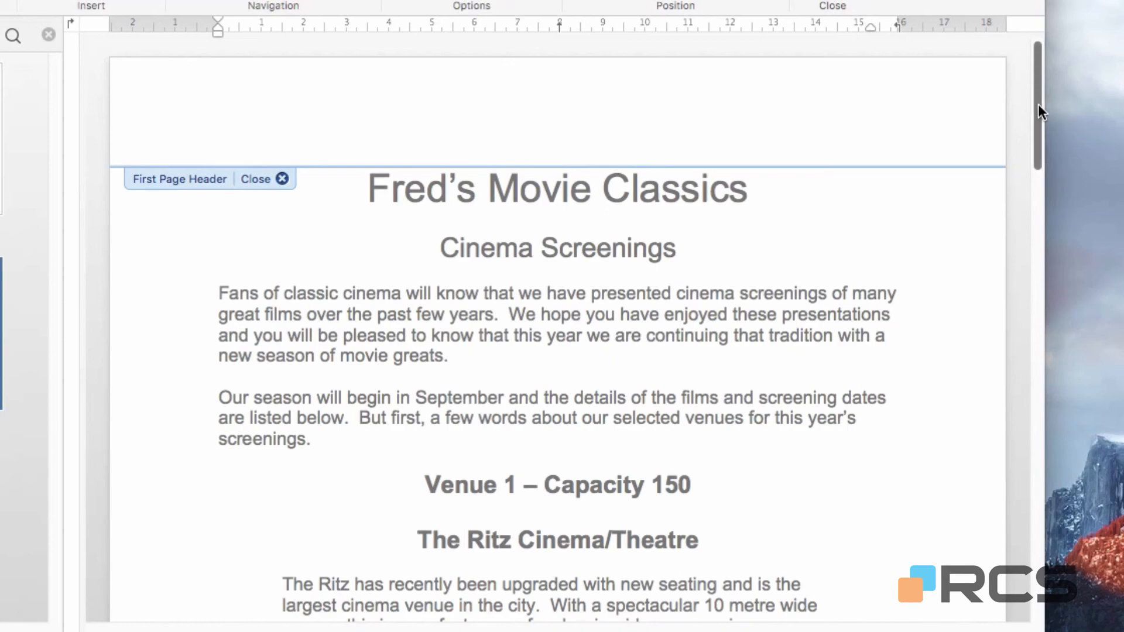
left_click_drag(1038, 103, 1002, 563)
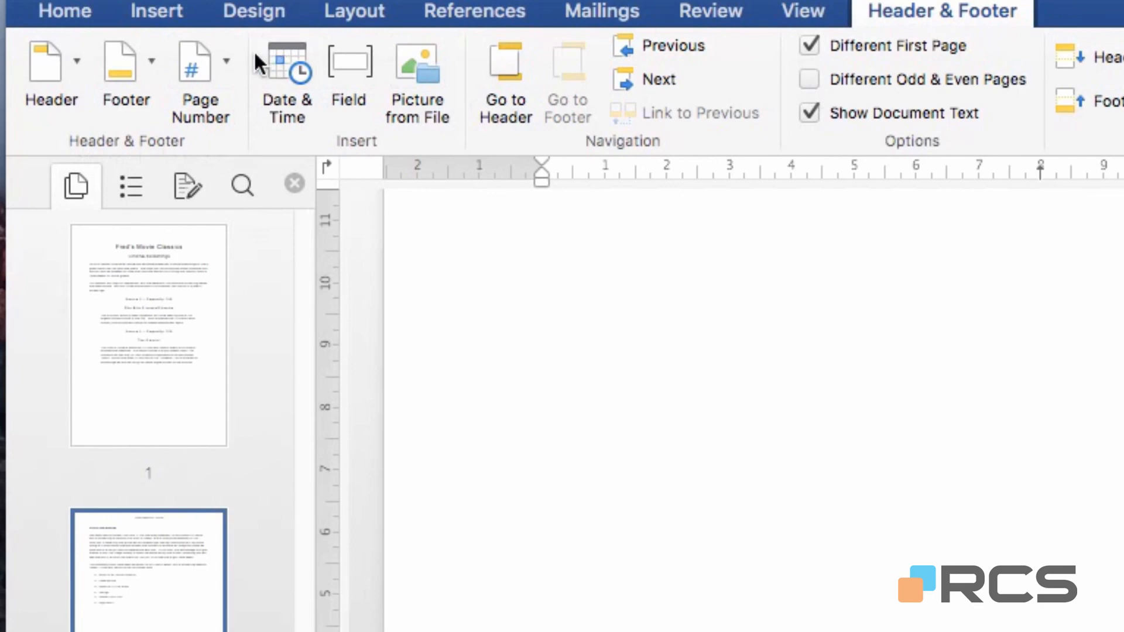
- Format the page numbers so that numbering starts at 0
left_click(227, 63)
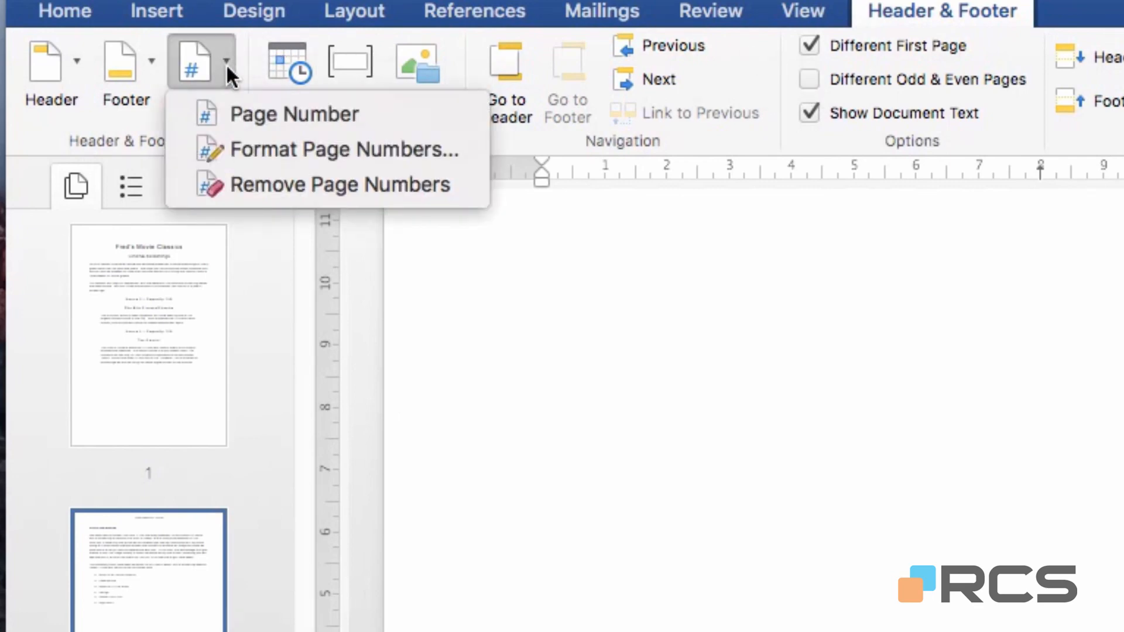
left_click(338, 150)
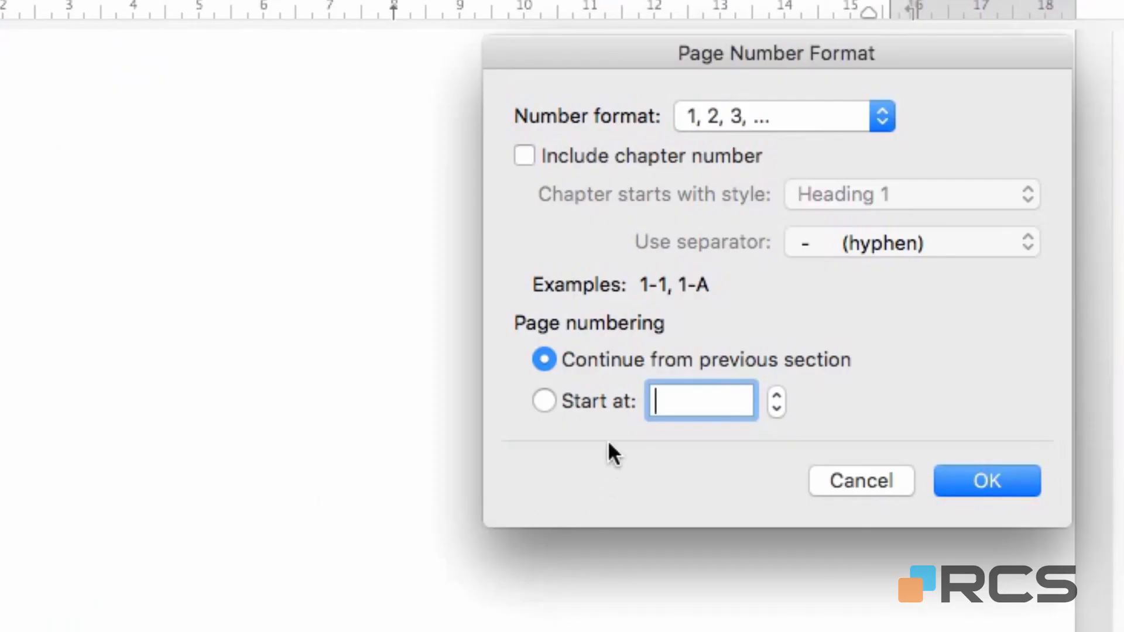
left_click(544, 401)
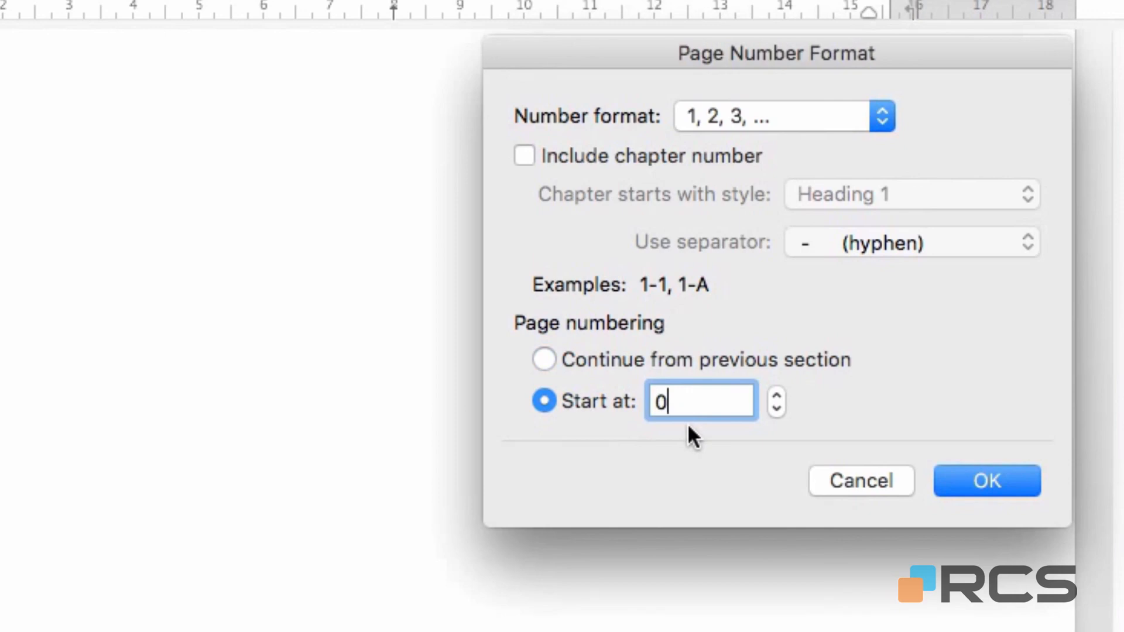
left_click(969, 479)
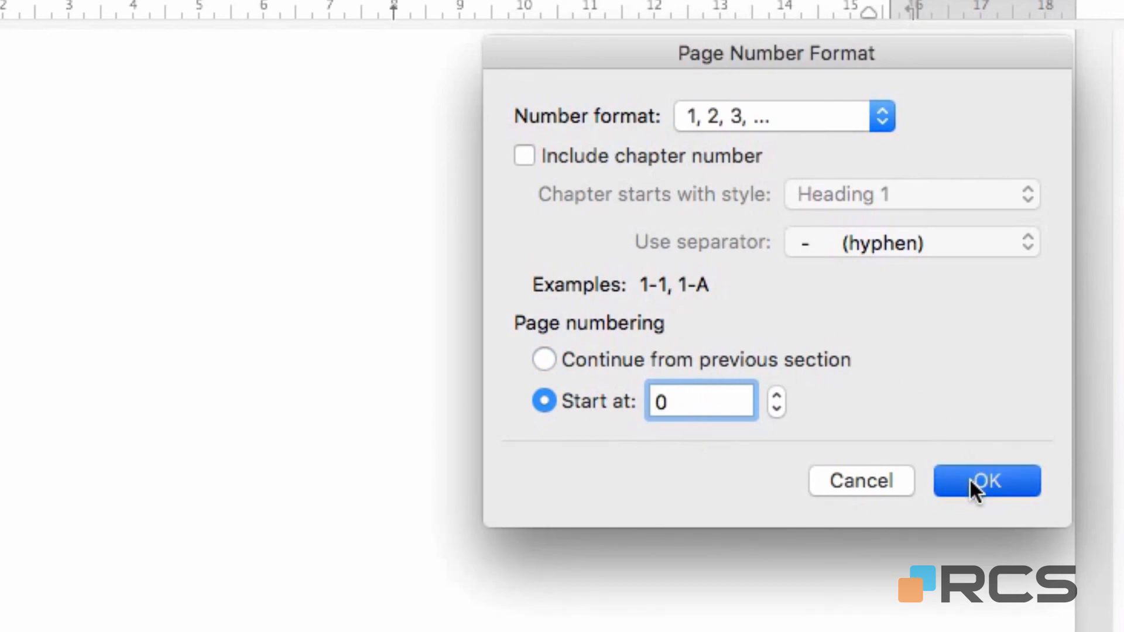
- Check the page number in the second page's footer and return to editing the document body
scroll(970, 479, "down", 8)
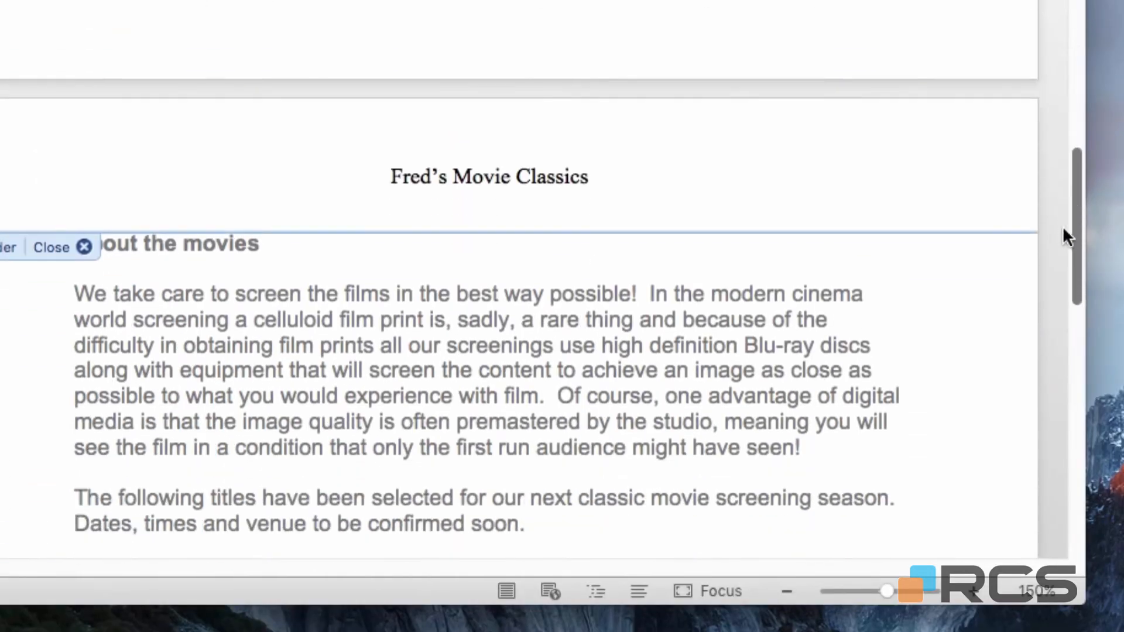
scroll(1062, 226, "down", 15)
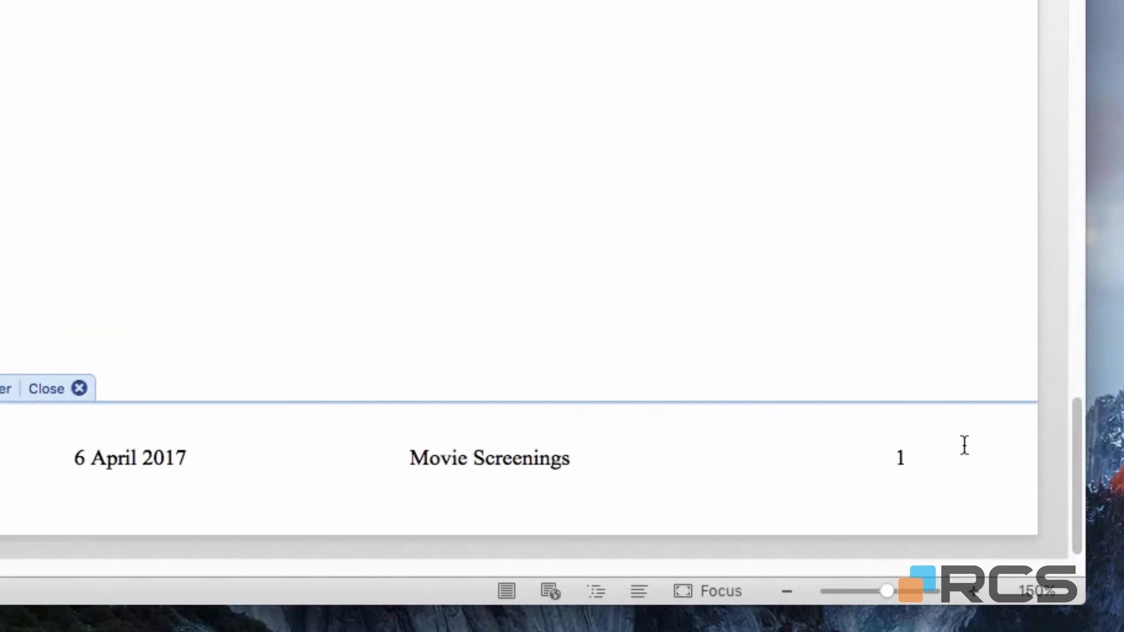
double_click(871, 432)
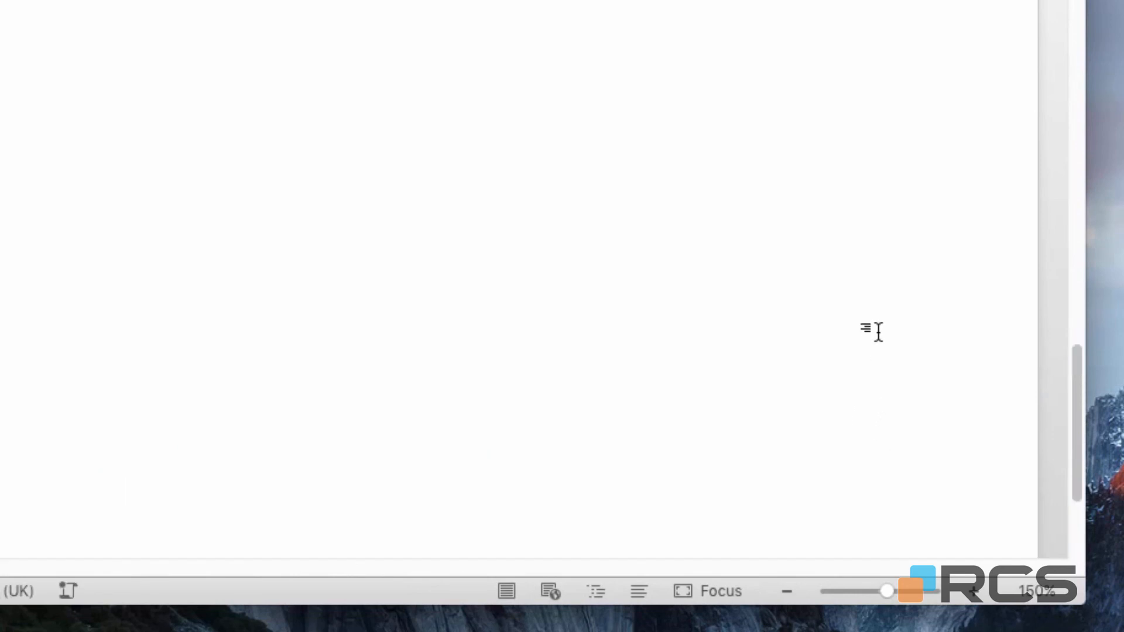
scroll(878, 332, "down", 3)
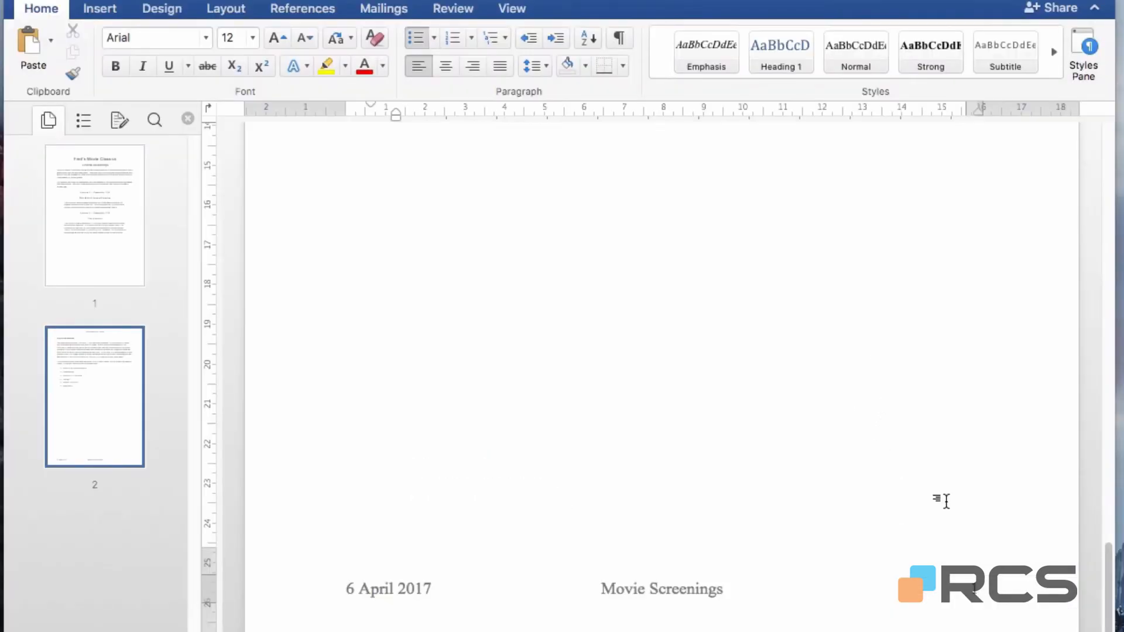